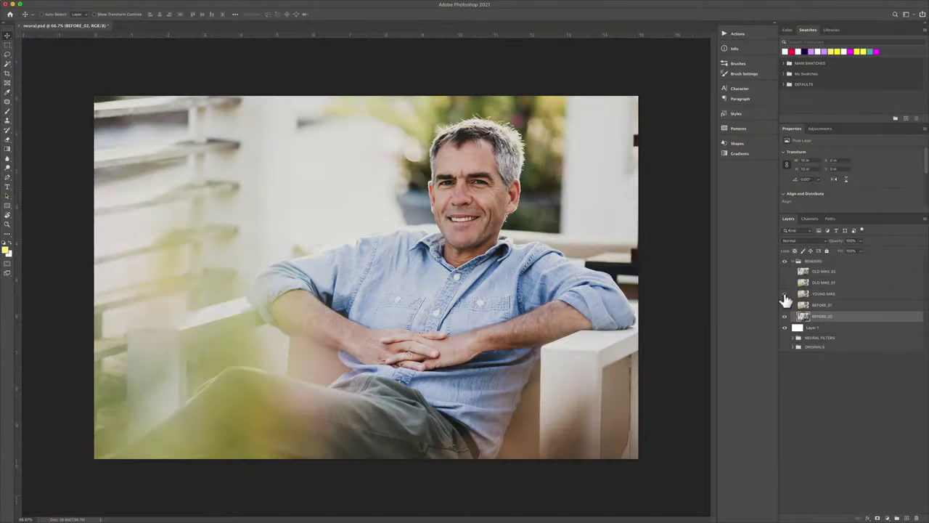
- Toggle layer visibility to compare the OLD MIKE_01 and OLD MIKE_02 aged portraits
left_click(785, 294)
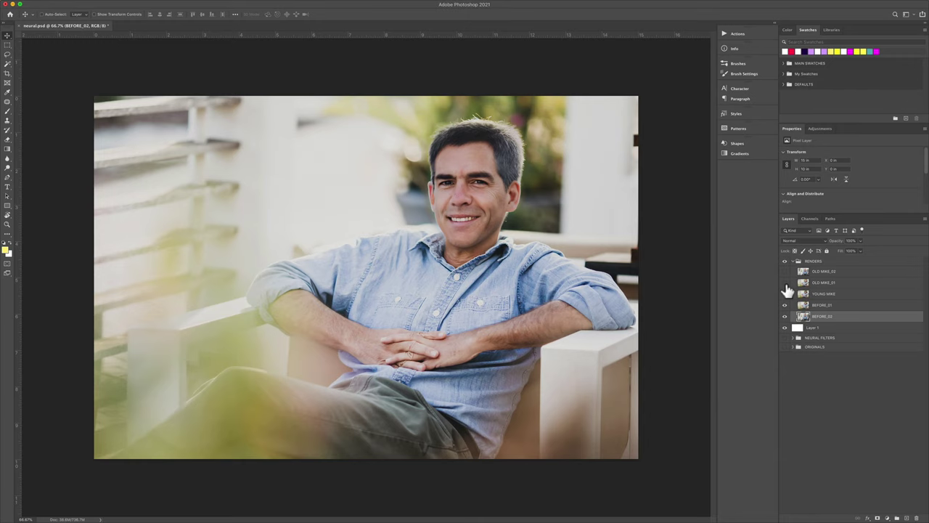
left_click(785, 282)
left_click(785, 271)
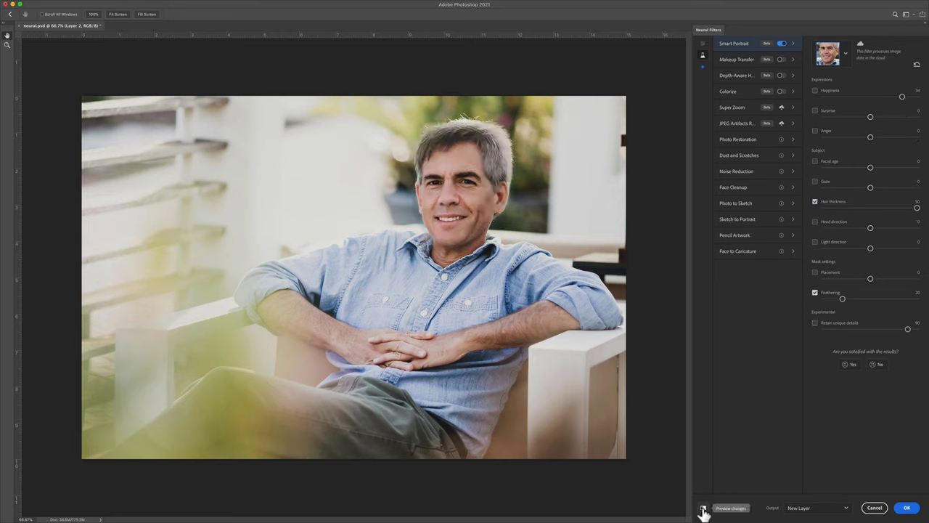
- Switch the Neural Filters preview off and on to compare filtered and original faces
left_click(703, 509)
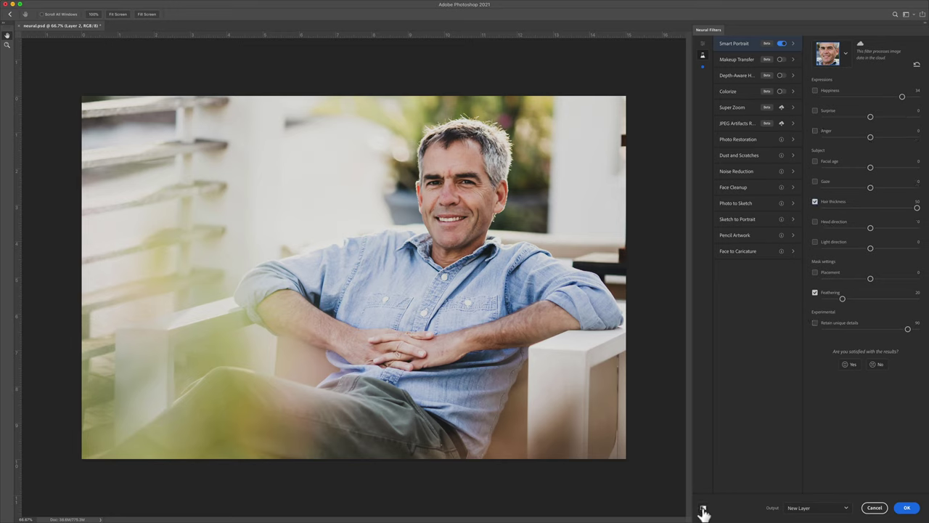
left_click(703, 509)
left_click(703, 509)
left_click(703, 509)
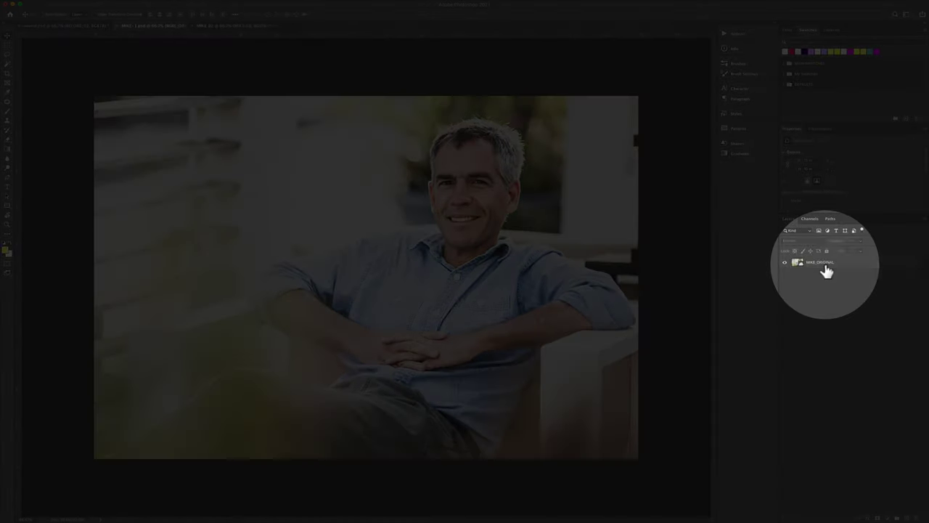
- Select the MIKE_ORIGINAL layer and open Filter > Neural Filters
left_click(826, 265)
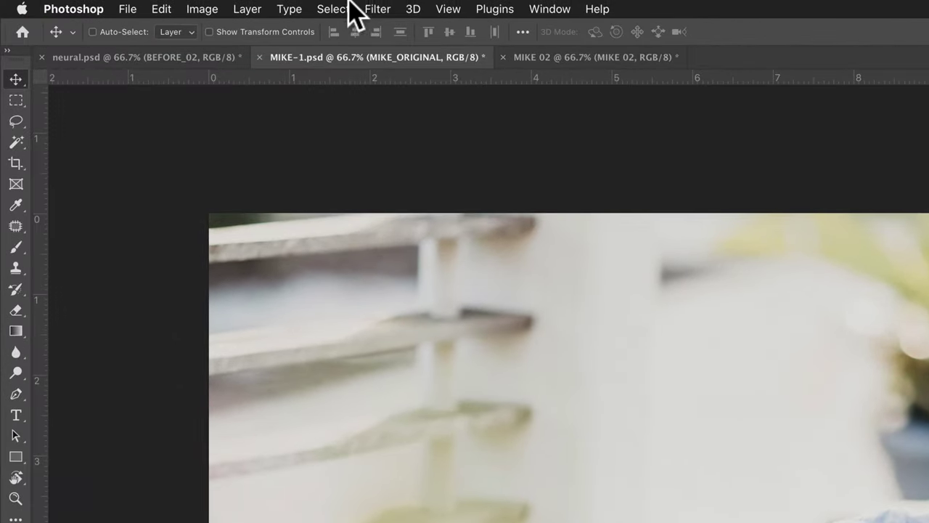
left_click(167, 4)
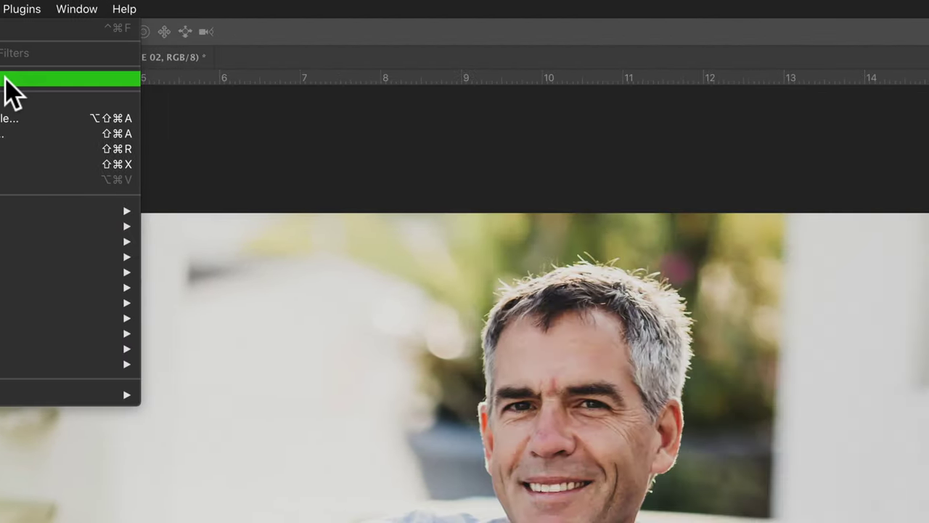
left_click(479, 79)
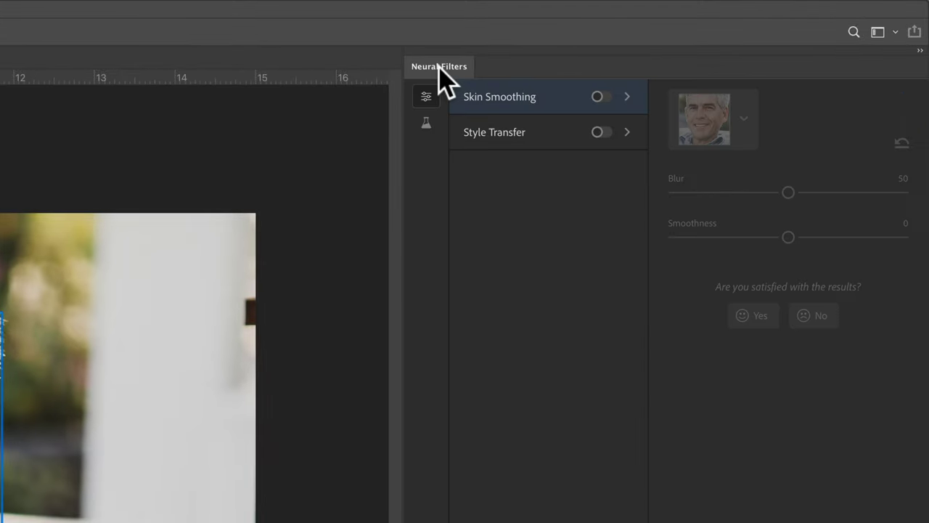
- Show the beta neural filters and enable Smart Portrait to detect the man's face
left_click(505, 148)
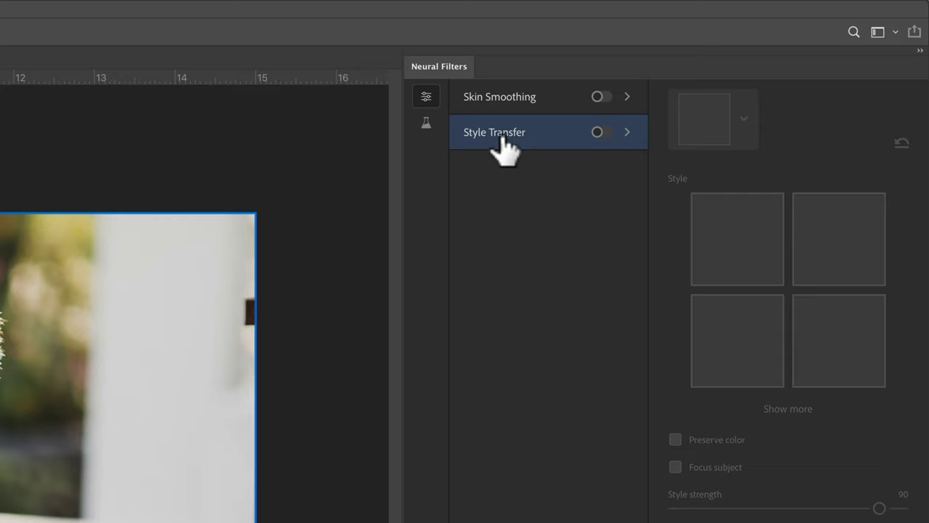
left_click(504, 106)
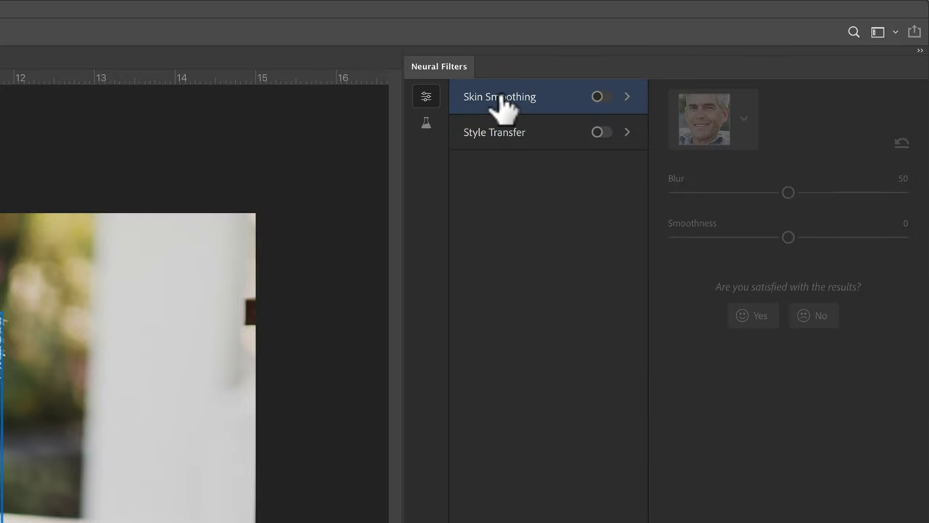
left_click(427, 124)
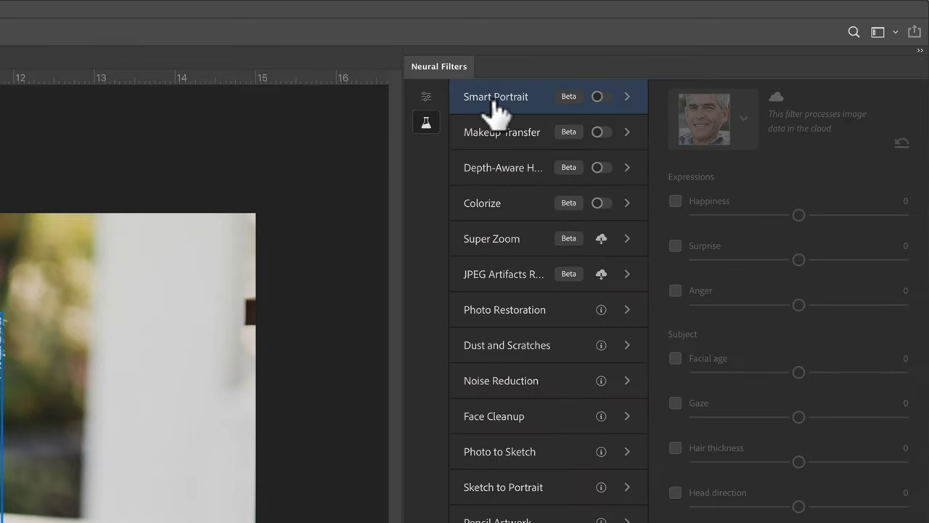
mouse_move(496, 107)
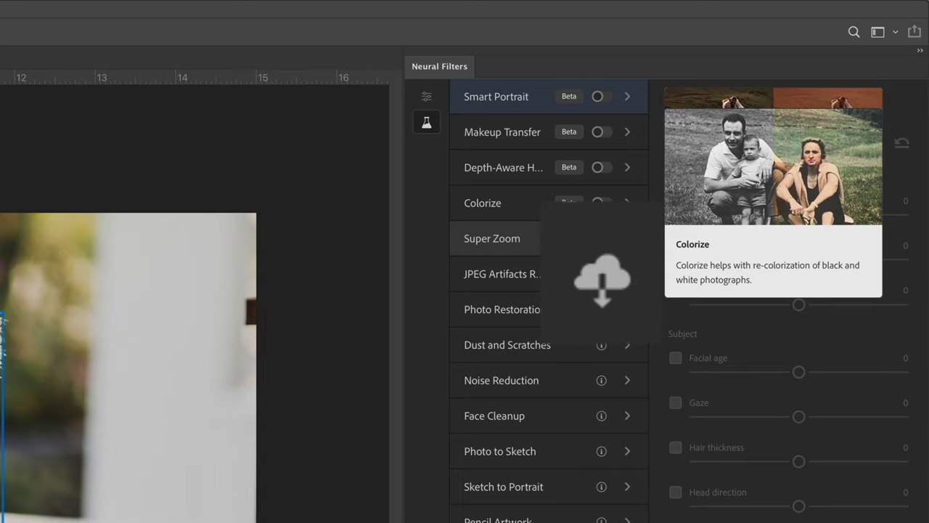
mouse_move(601, 274)
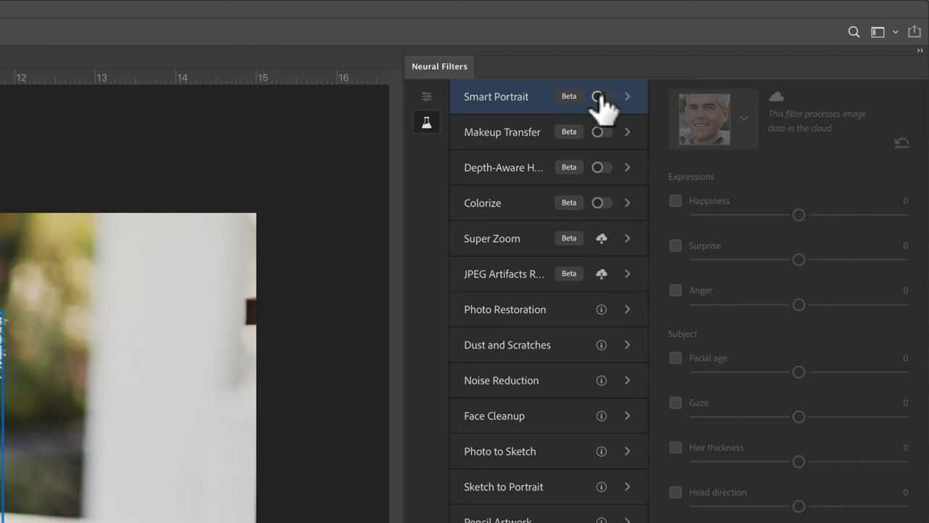
left_click(600, 97)
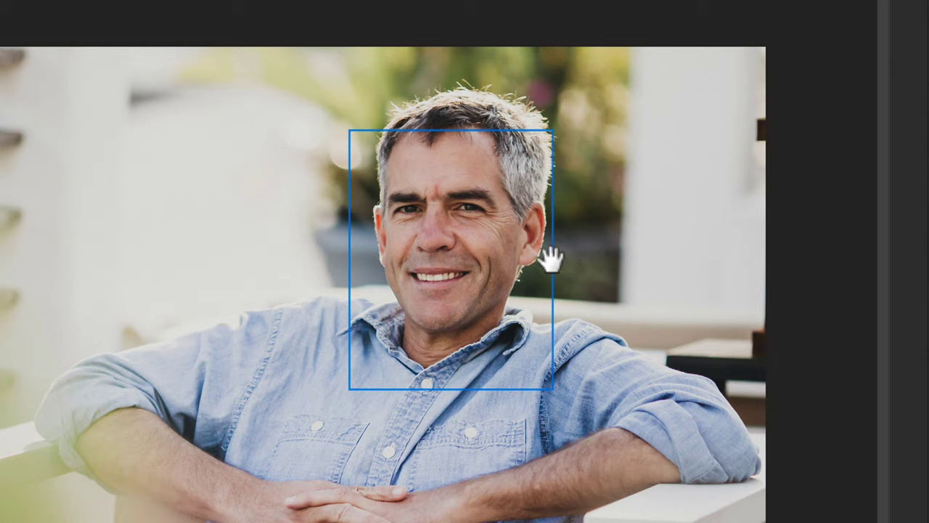
- Hide the face-detection box with Cmd+H, then restore it through View > Extras
key("super")
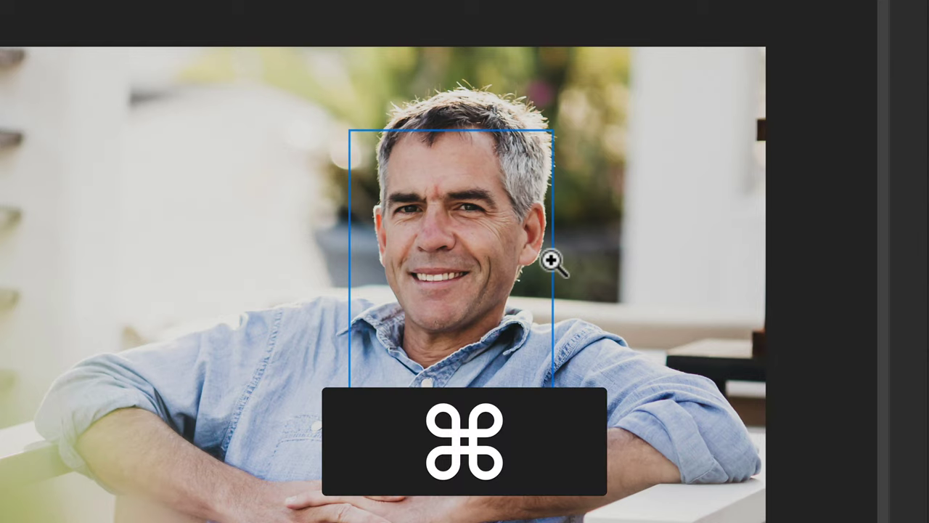
key("super+h")
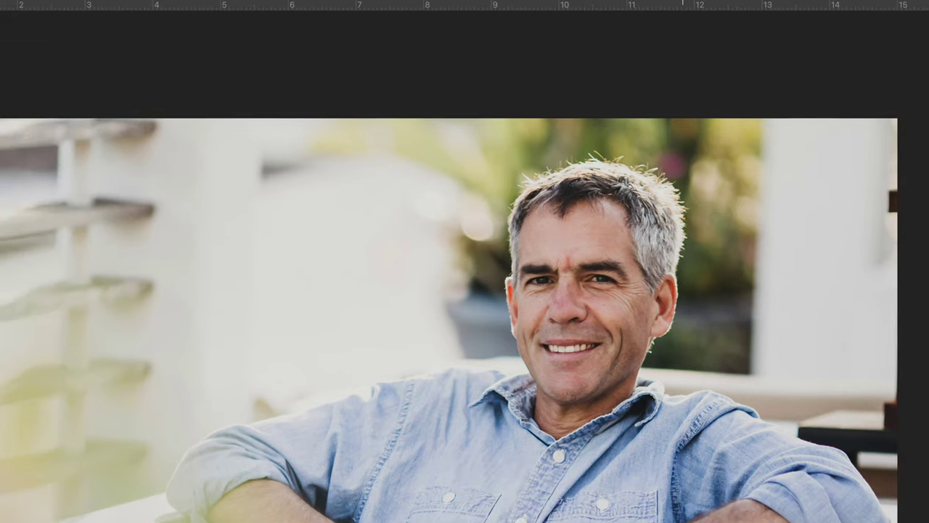
left_click(213, 8)
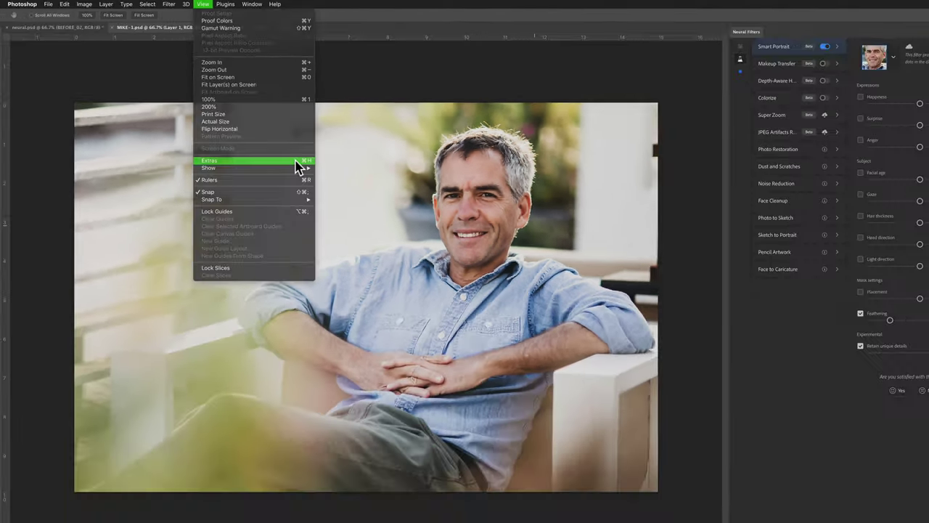
left_click(377, 279)
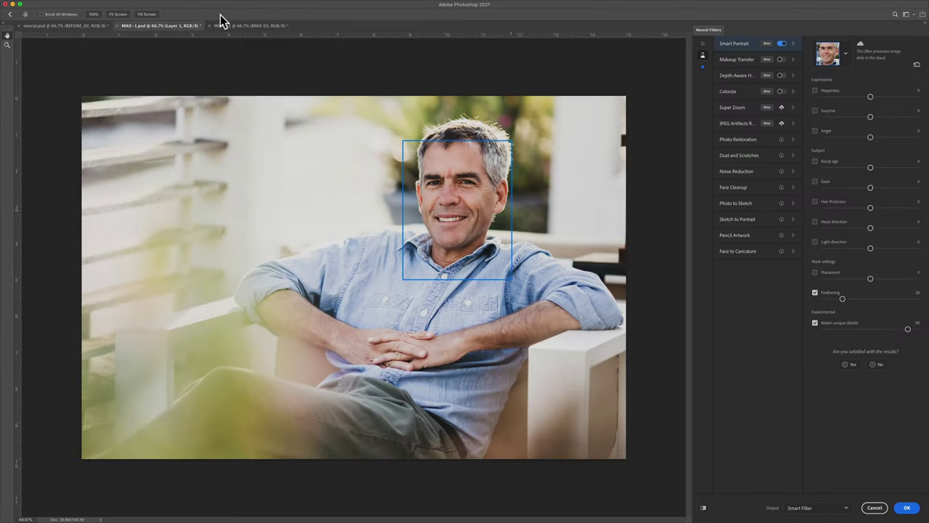
- Hide the detection box, set Happiness to 26, and enable Hair thickness at -50
key("super+h")
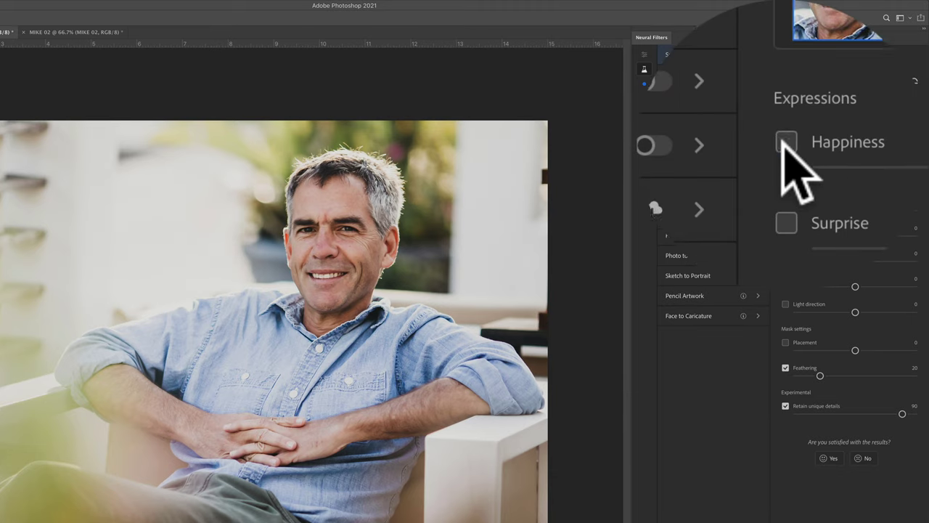
left_click_drag(779, 142, 795, 144)
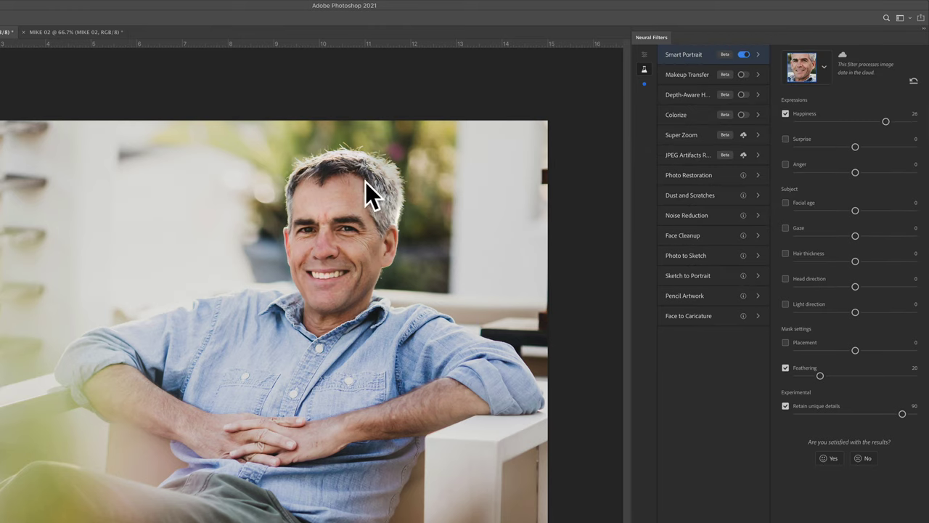
left_click(785, 253)
left_click_drag(856, 261, 915, 261)
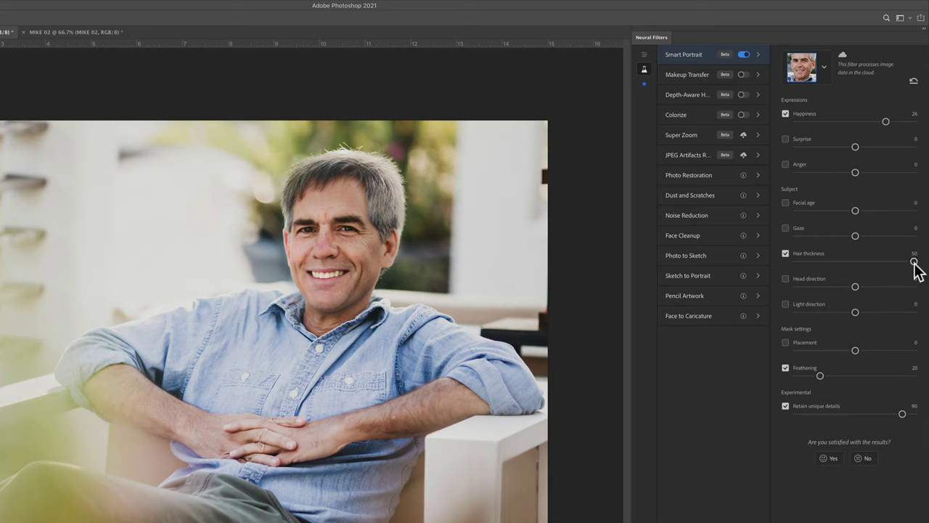
left_click_drag(914, 263, 797, 261)
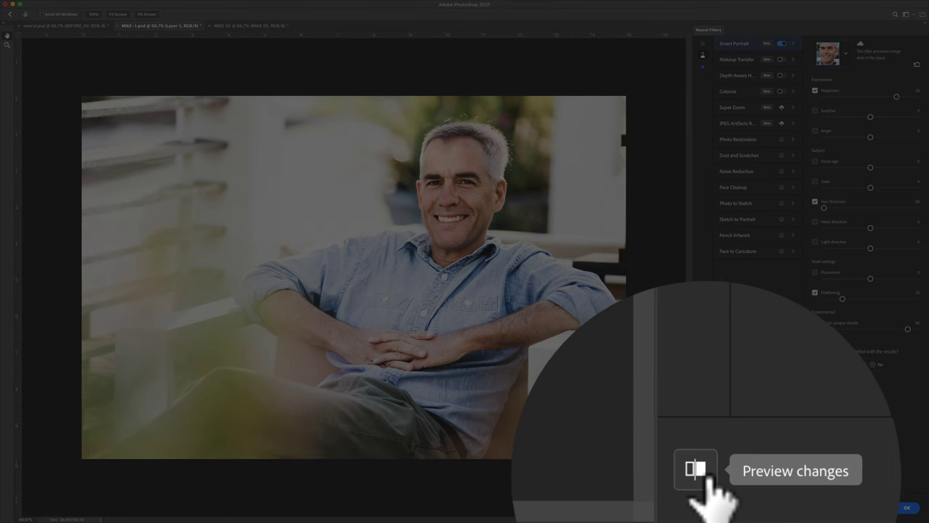
- Toggle the preview off and on, then reset the Smart Portrait parameters
left_click(706, 474)
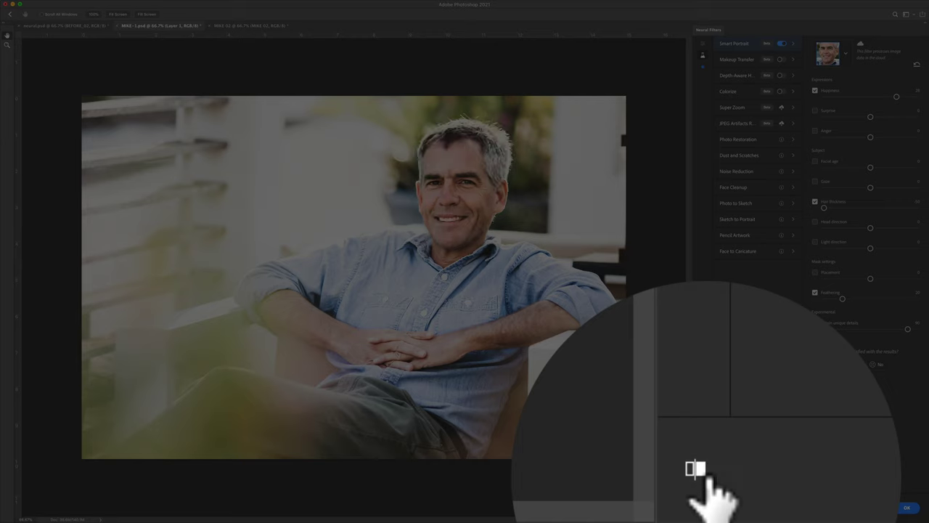
left_click(696, 469)
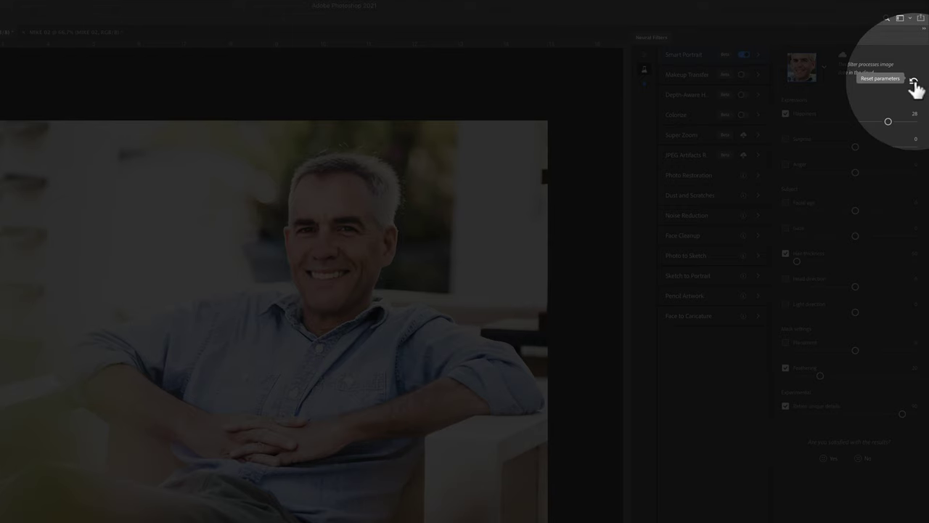
left_click(915, 82)
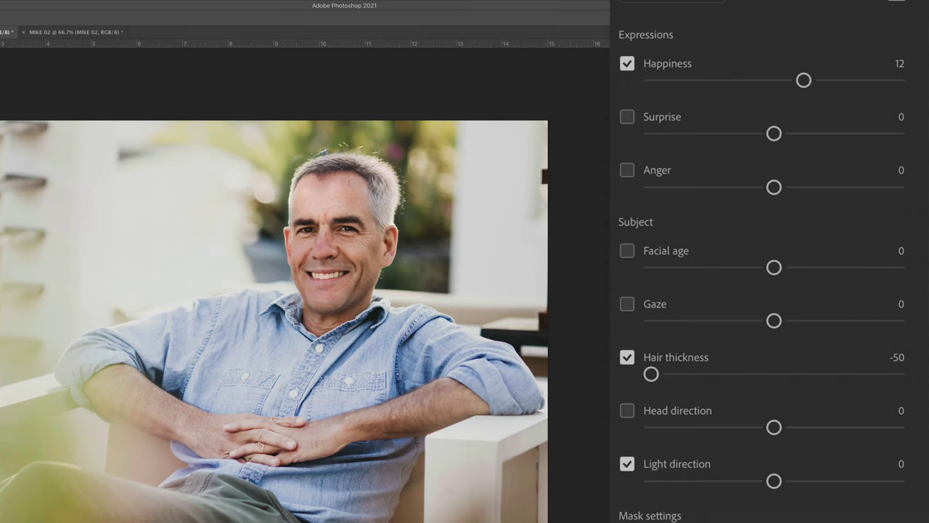
- Enable Facial age at -50, turn off Happiness, and set Hair thickness to 26
left_click(627, 250)
left_click_drag(774, 268, 843, 268)
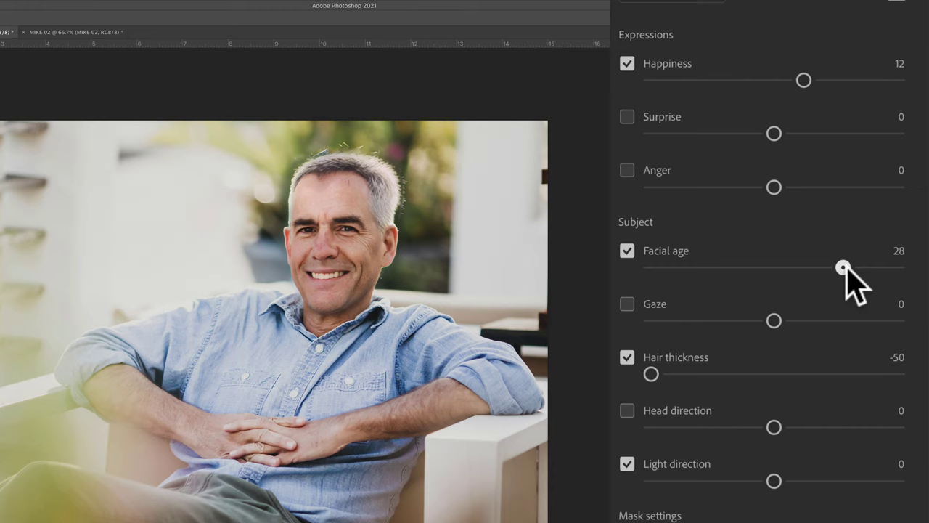
left_click(628, 64)
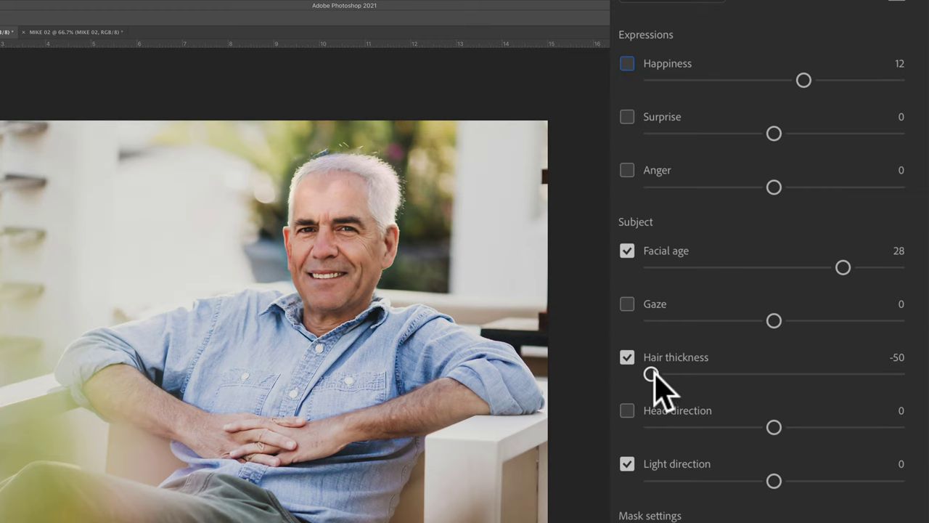
left_click_drag(652, 374, 838, 374)
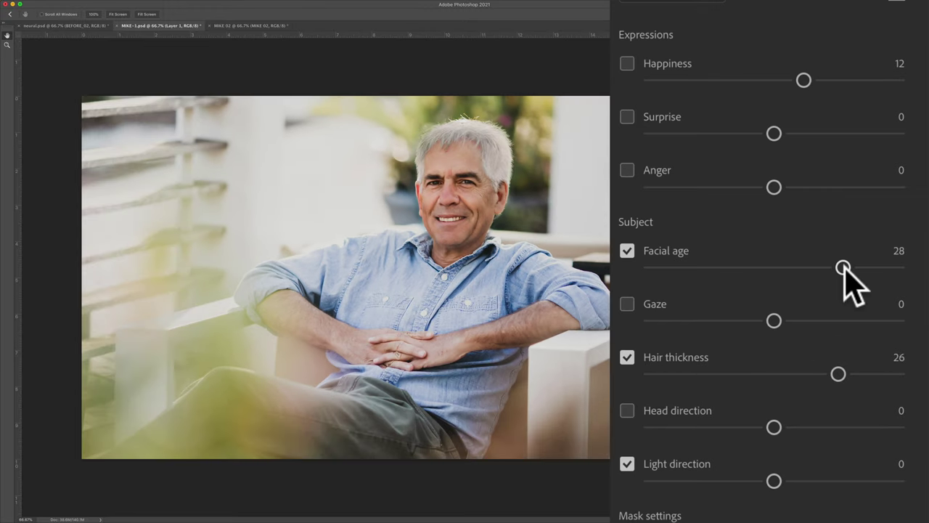
left_click_drag(843, 267, 648, 268)
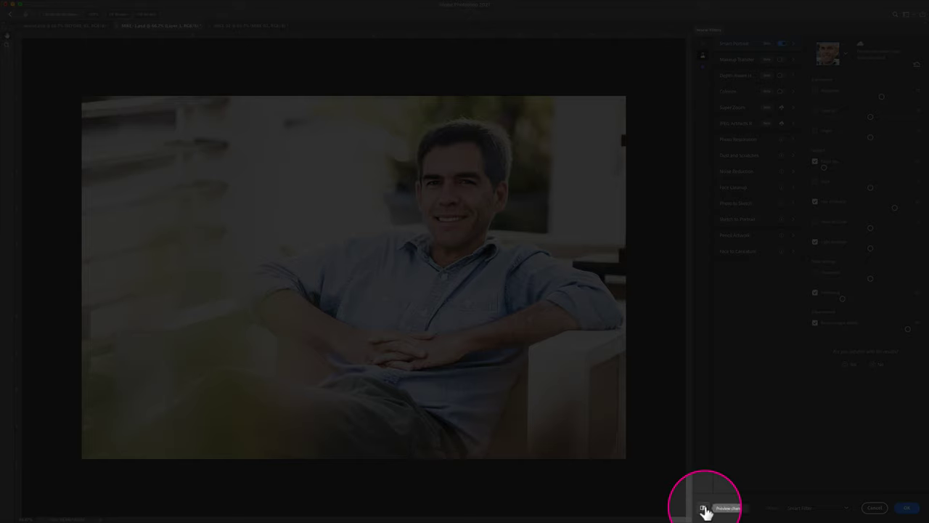
left_click(704, 508)
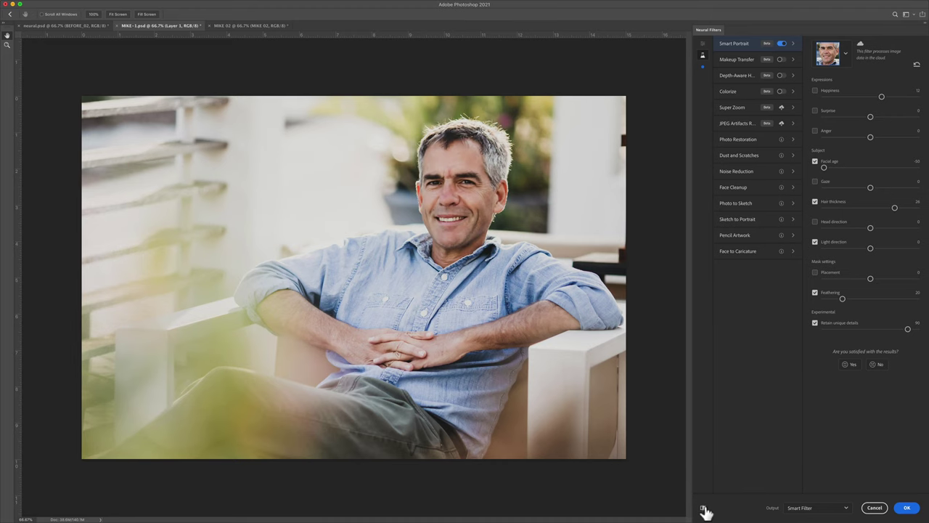
left_click(704, 509)
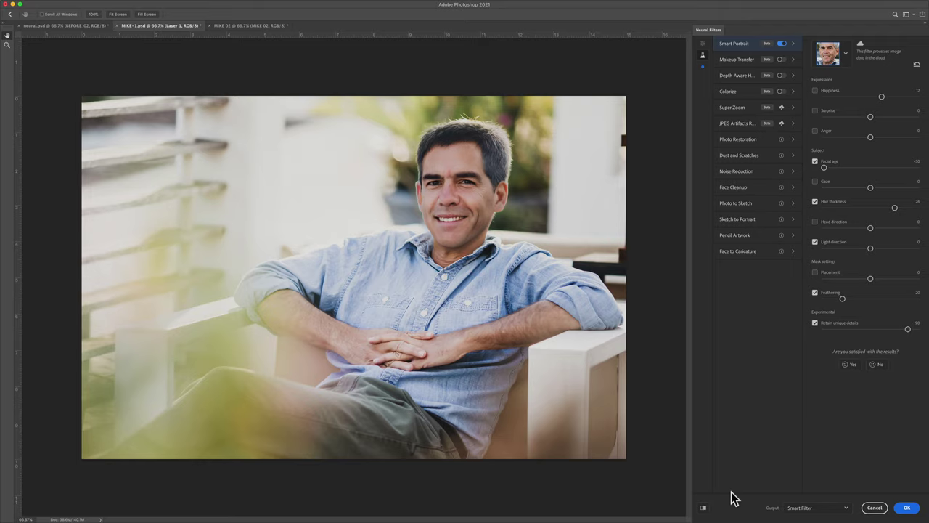
- Choose Smart Filter as the output and apply Smart Portrait to MIKE_ORIGINAL
left_click(817, 508)
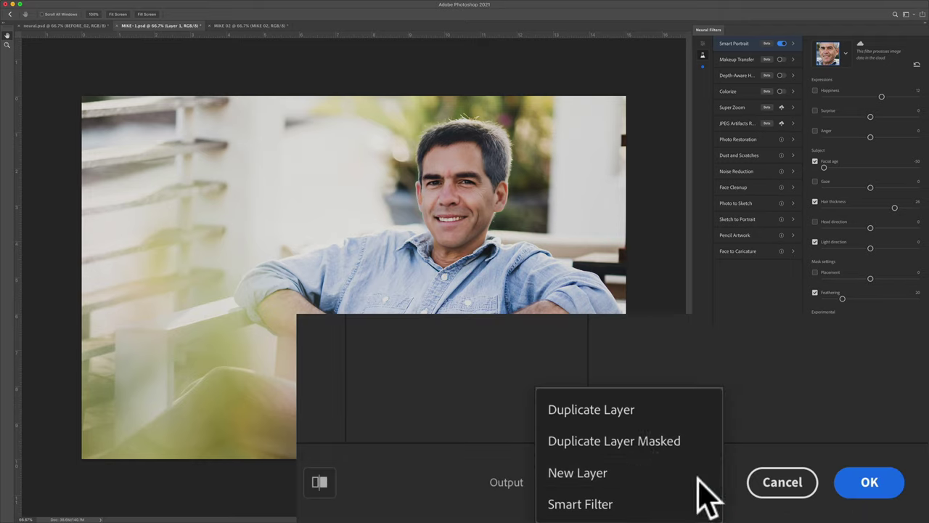
left_click(622, 503)
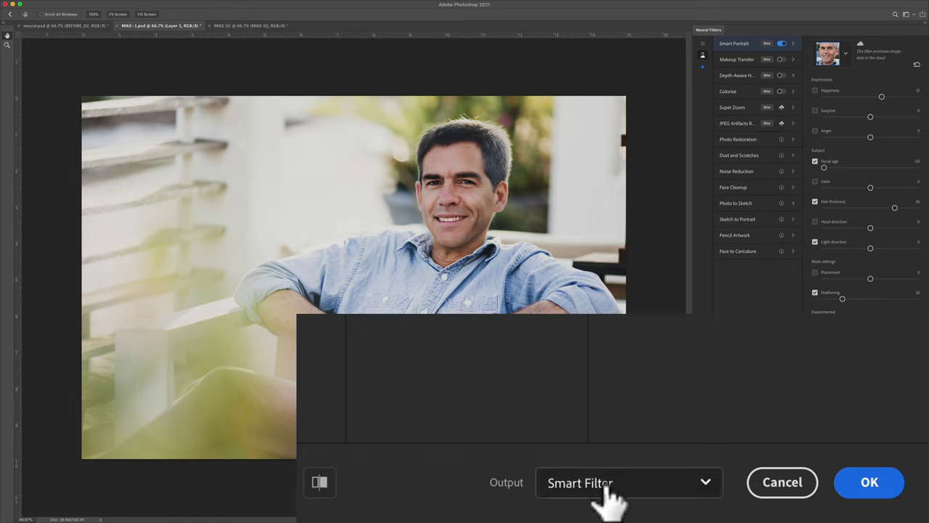
left_click(896, 509)
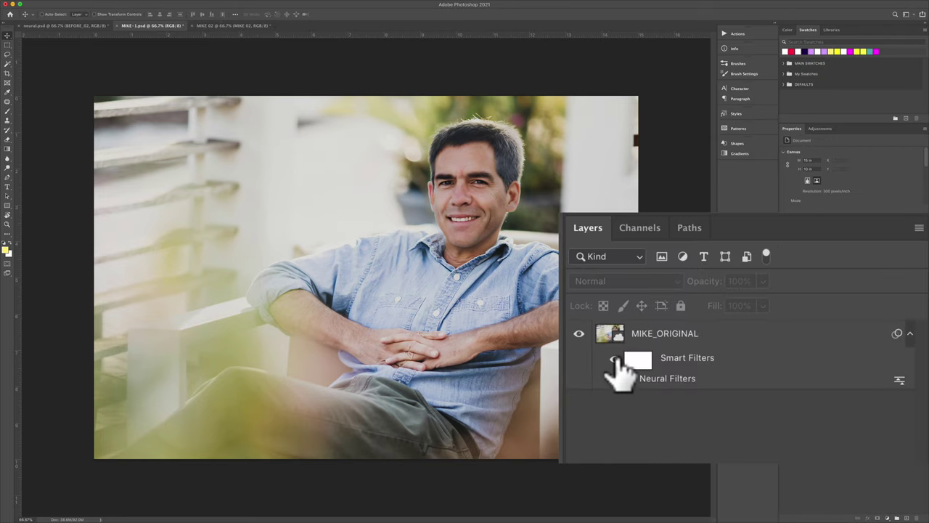
- Turn the layer's Smart Filters visibility off and back on to compare
left_click(629, 379)
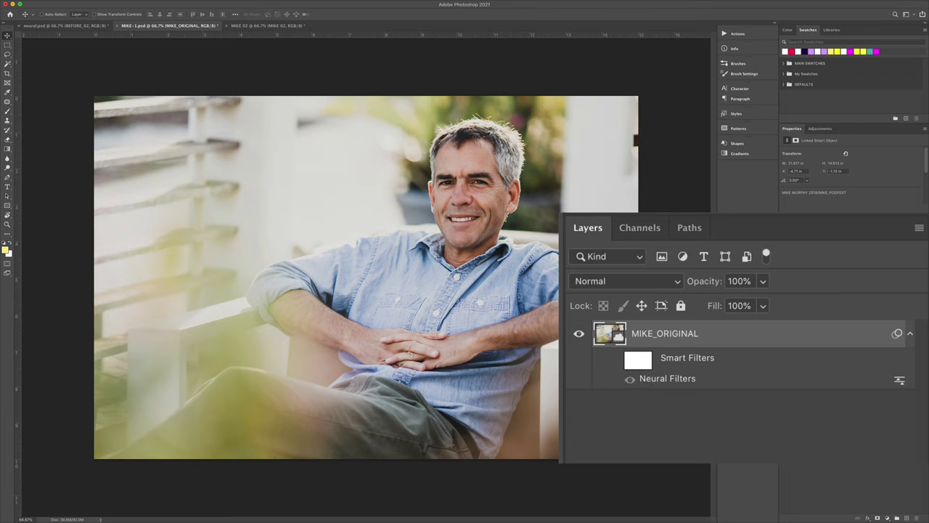
left_click(615, 358)
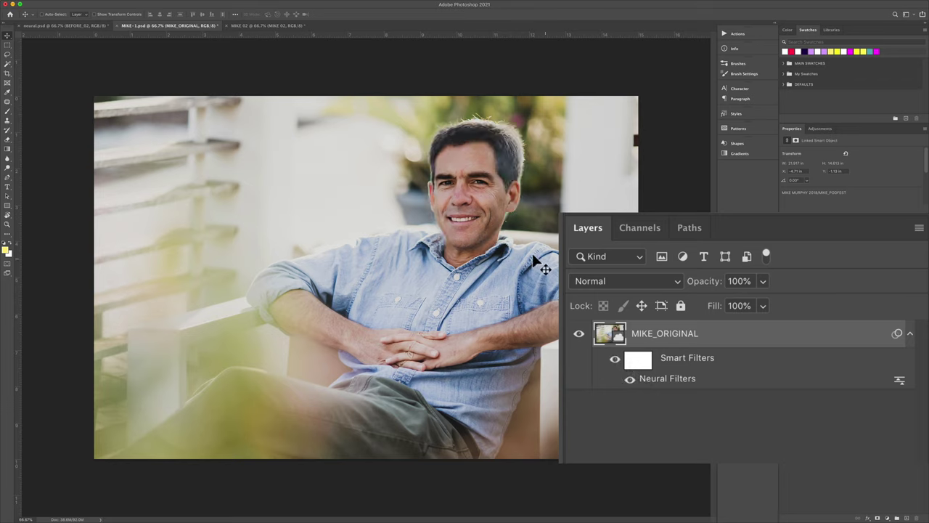
- Reopen the Neural Filters smart filter, raise Hair thickness to about 32, and apply
double_click(676, 384)
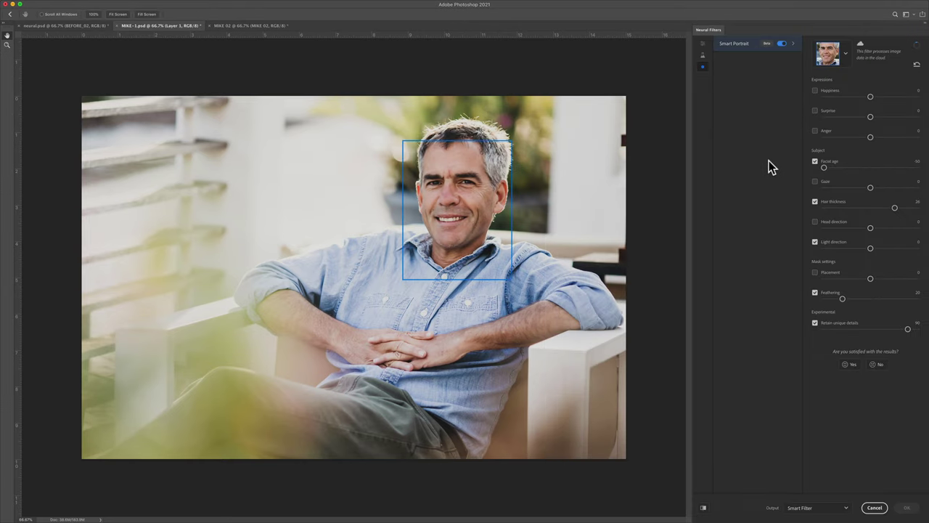
left_click_drag(893, 207, 902, 208)
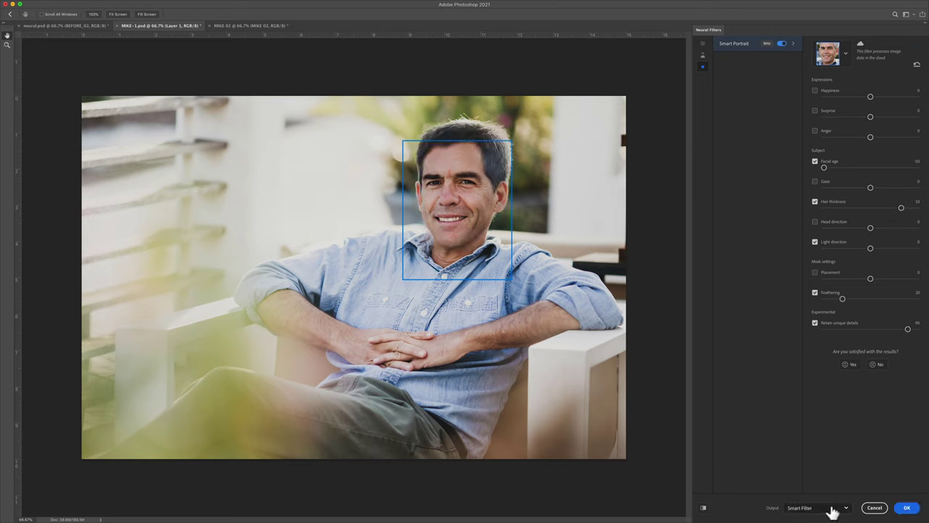
left_click(908, 509)
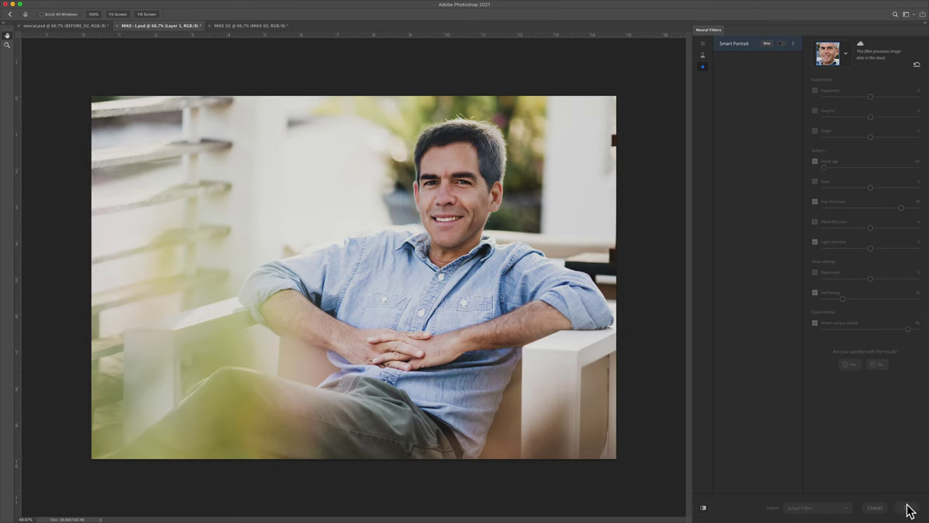